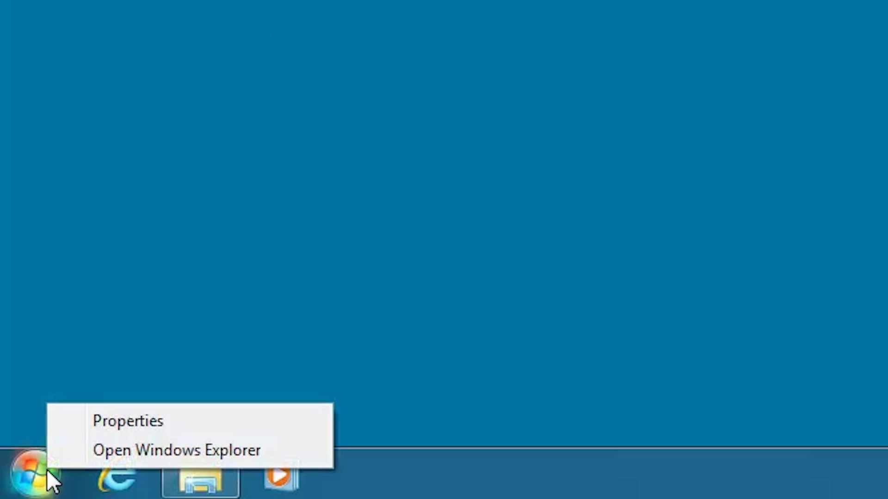
Open a new Explorer window and go to C:\park-v1.7\RemovePlugPlayDrivers.
click(89, 459)
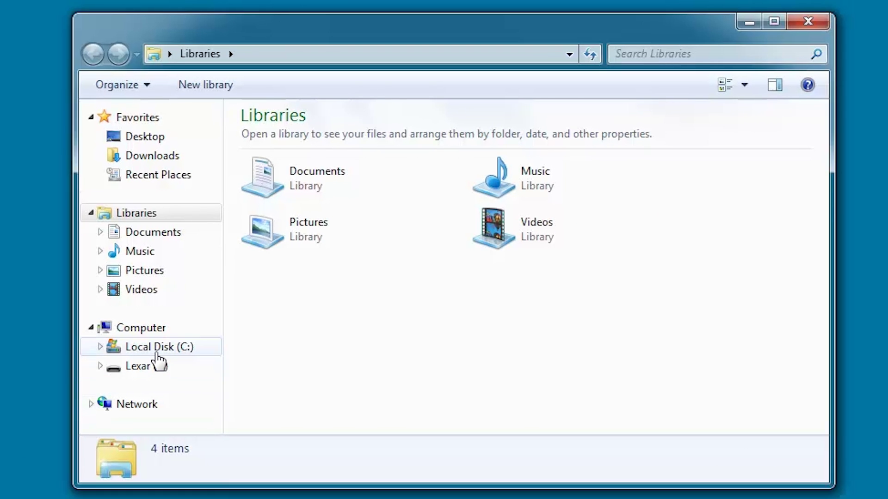
click(308, 222)
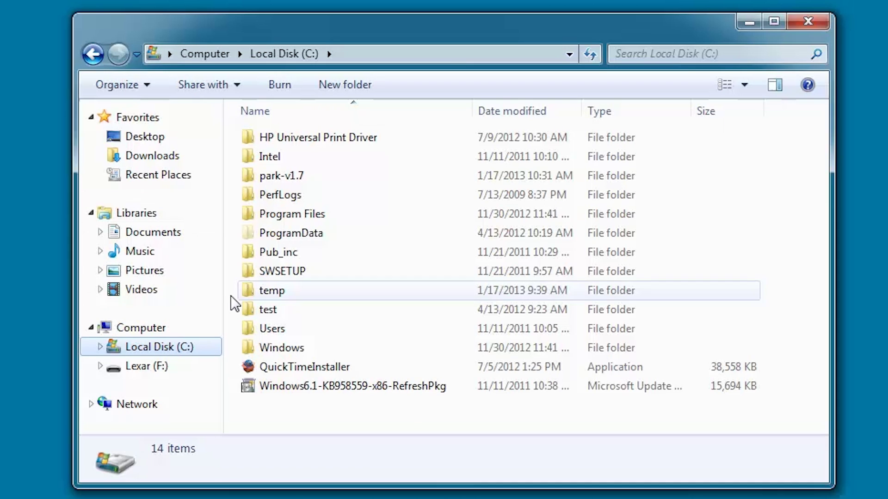
double_click(276, 180)
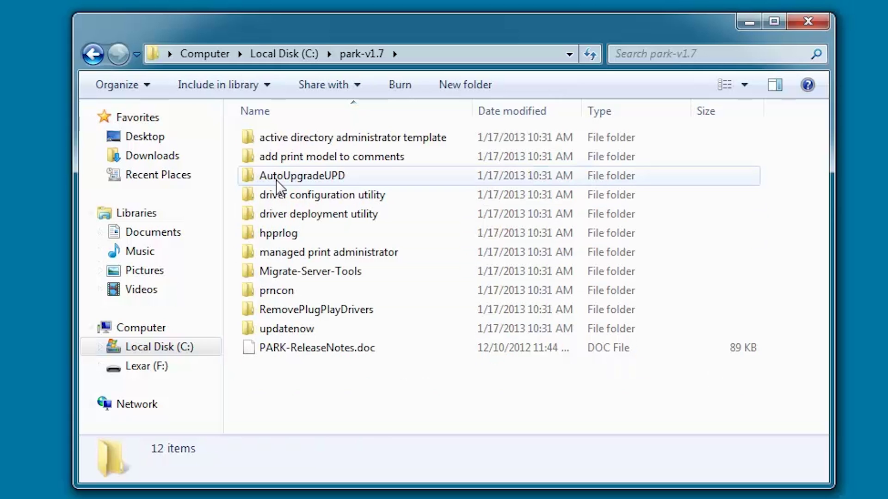
double_click(284, 316)
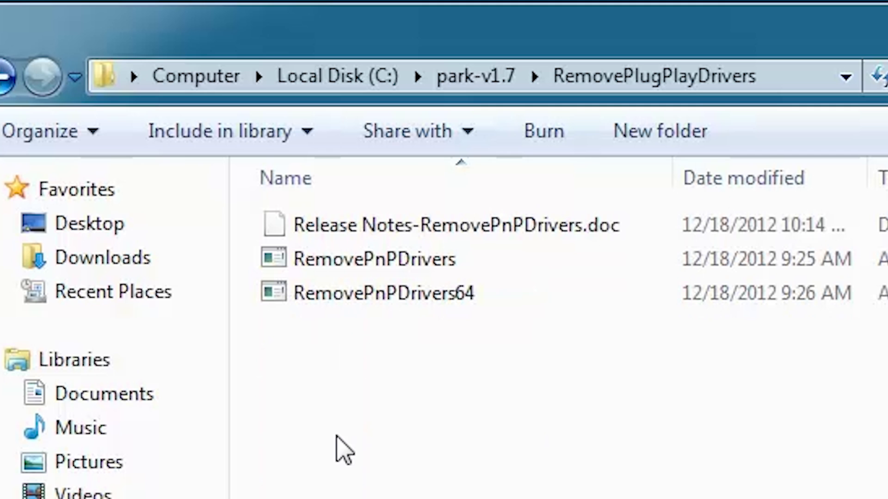
Run RemovePnPDrivers as administrator and go to its list of six HP UPD PCL 6 drivers.
right_click(373, 270)
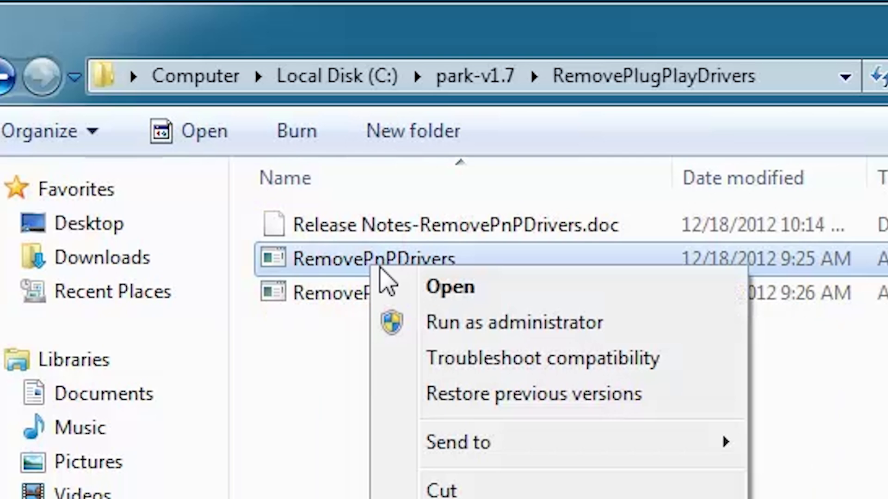
click(441, 334)
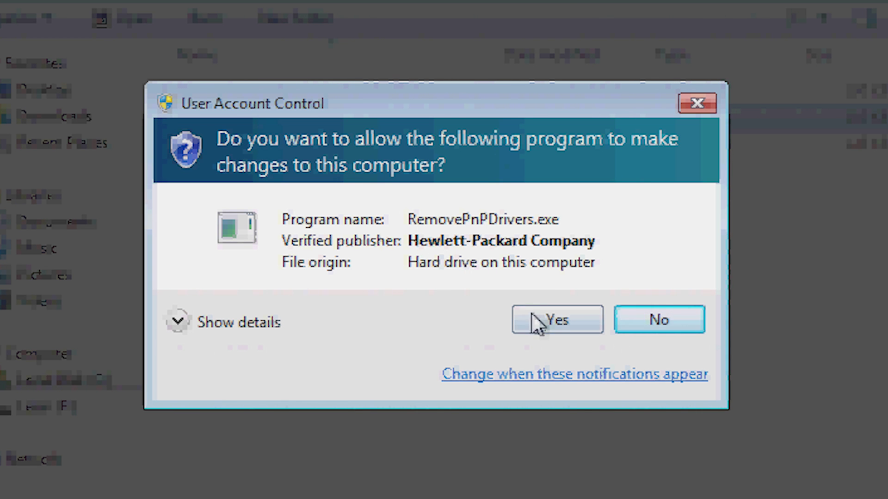
click(557, 326)
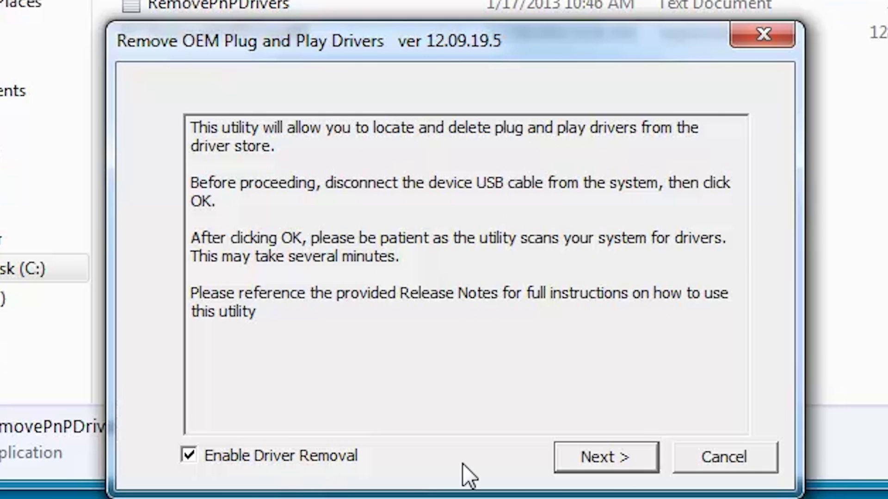
click(583, 460)
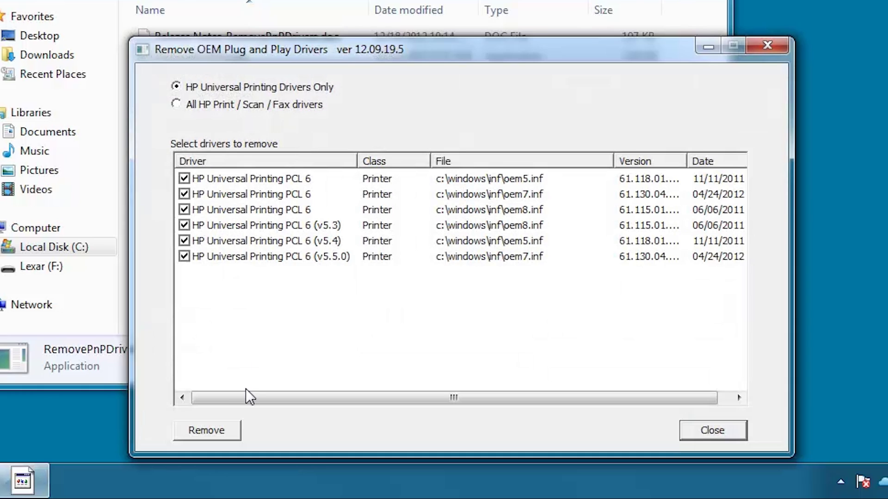
Remove the six checked HP Universal Printing PCL 6 drivers, confirm, and close the tool.
click(232, 437)
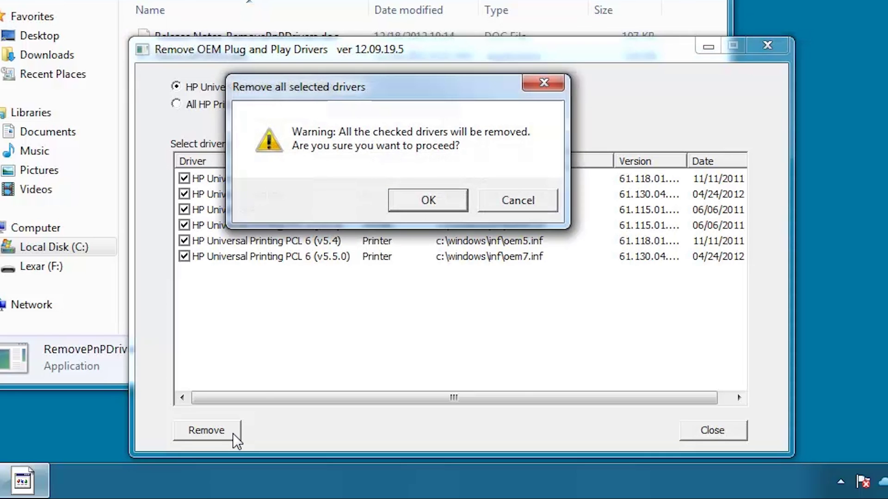
click(427, 204)
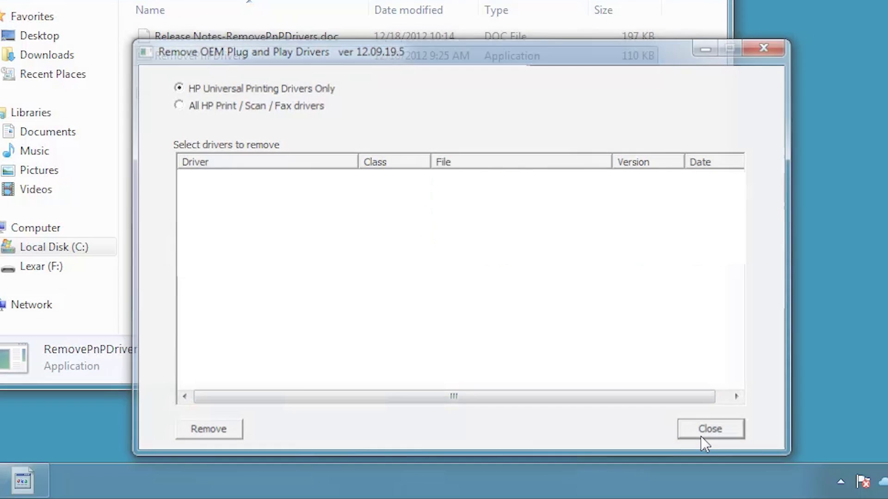
click(701, 437)
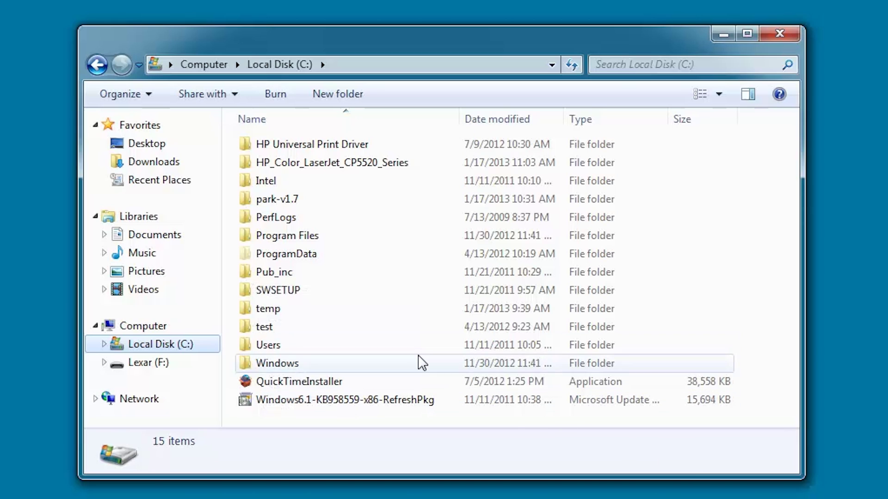
Launch hpbddu from C:\park-v1.7\driver deployment utility.
click(296, 208)
double_click(296, 206)
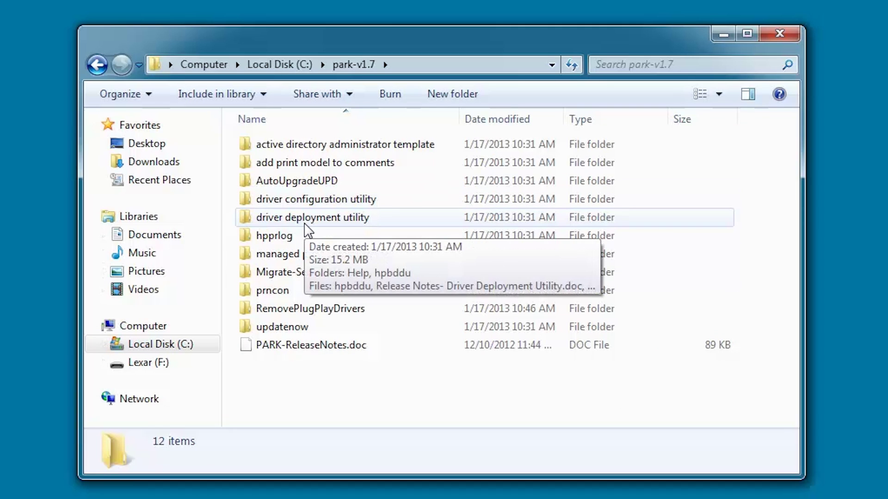
double_click(305, 221)
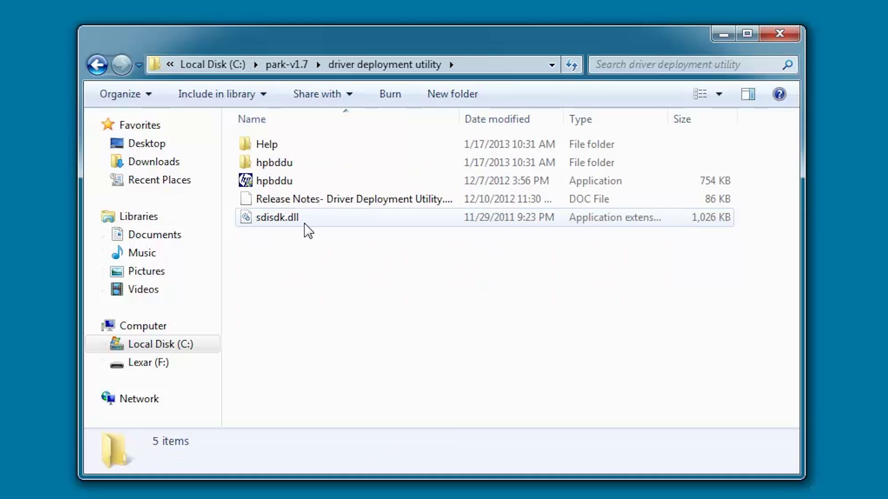
double_click(291, 188)
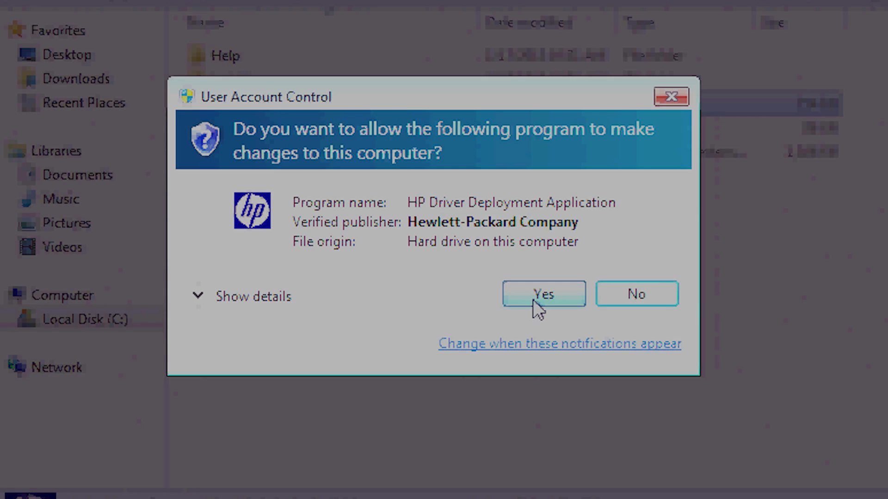
Allow the HP Driver Deployment Application to run, then browse to C:\HP_Color_LaserJet_CP5520_Series for the driver.
click(533, 300)
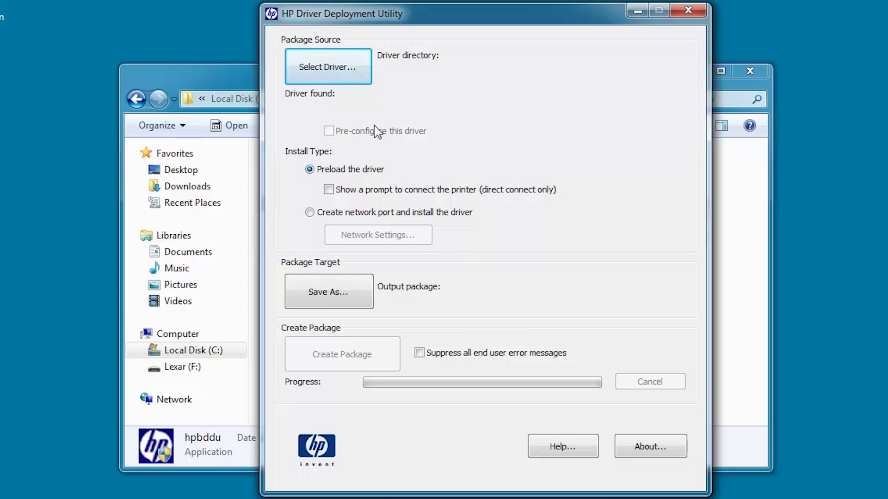
click(359, 87)
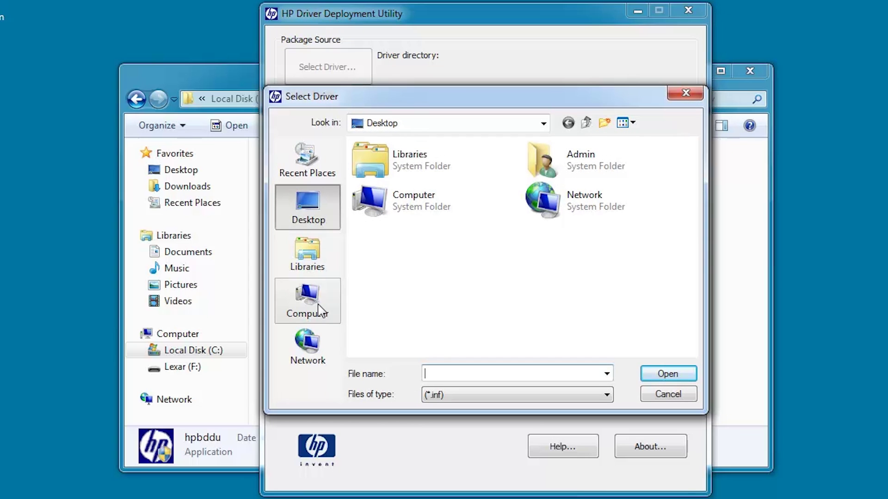
click(319, 318)
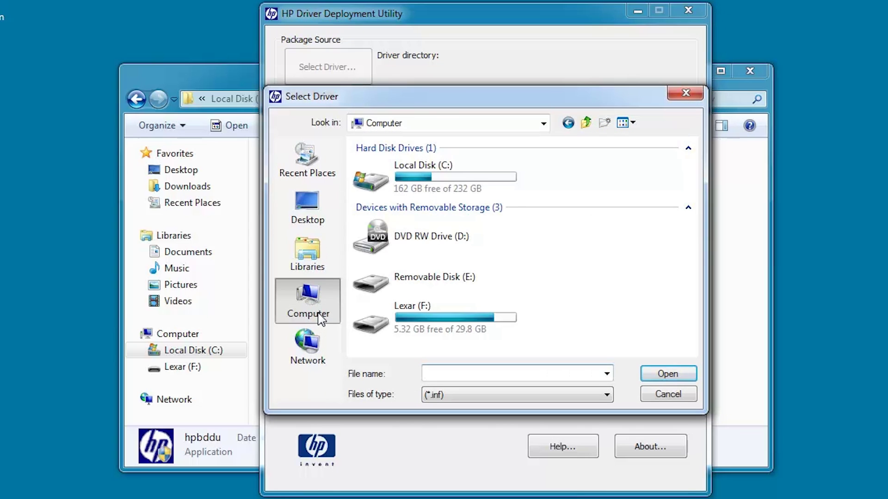
click(470, 185)
double_click(471, 185)
double_click(435, 178)
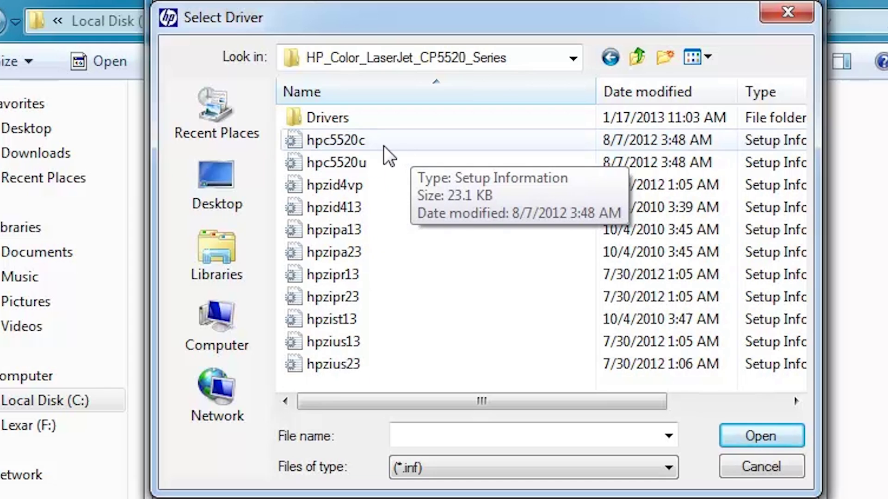
Load the hpc5520c driver file and confirm HP Color LaserJet CP5520 Series PCL 6.
click(363, 141)
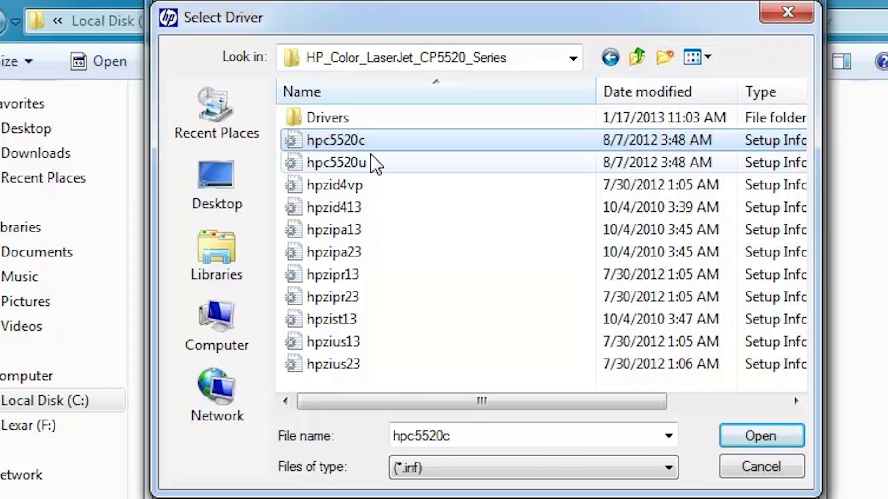
click(775, 443)
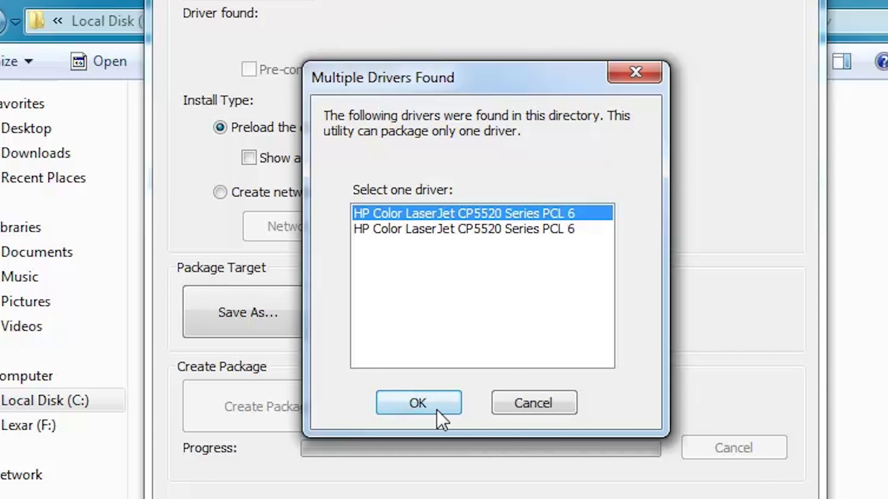
click(424, 407)
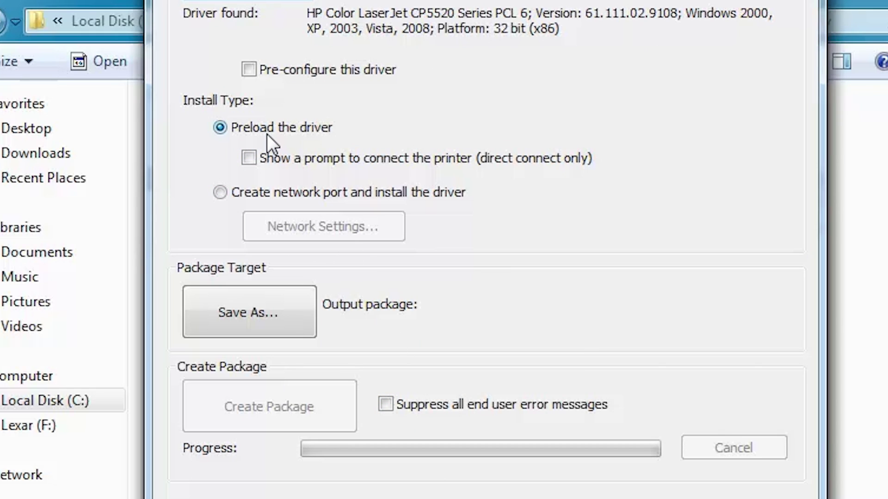
Set the output package to dduout.exe on the Desktop.
click(281, 321)
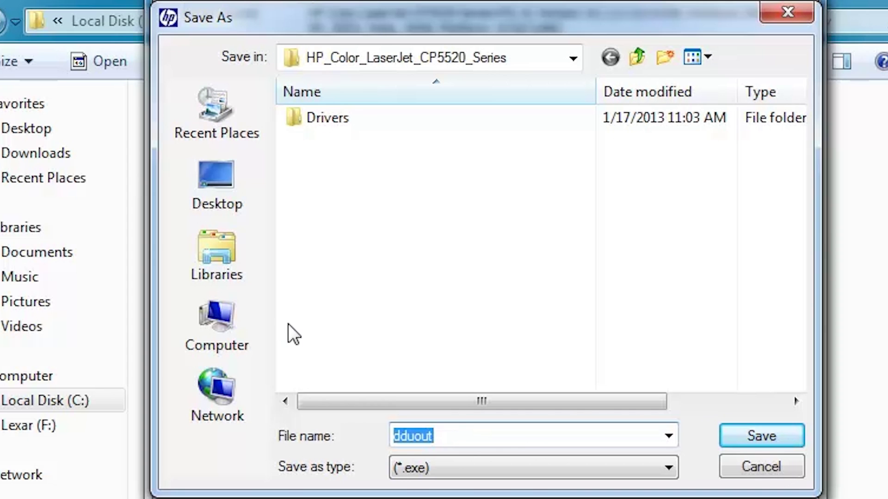
click(451, 435)
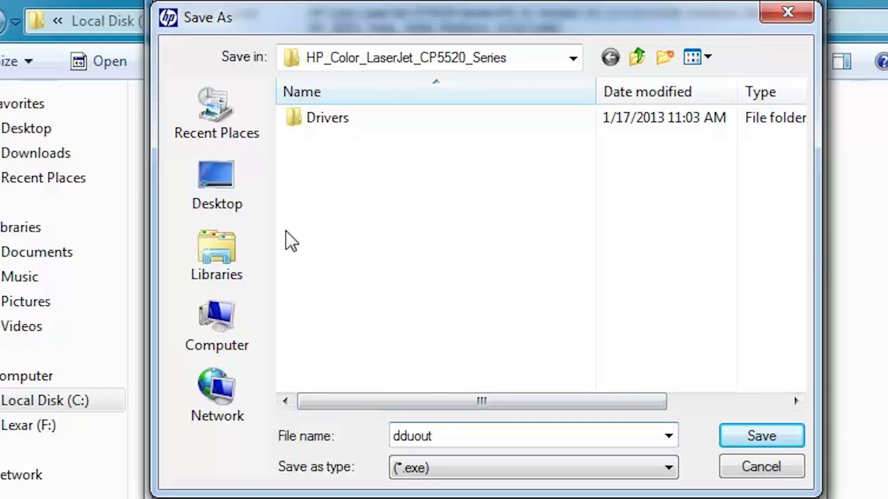
click(239, 187)
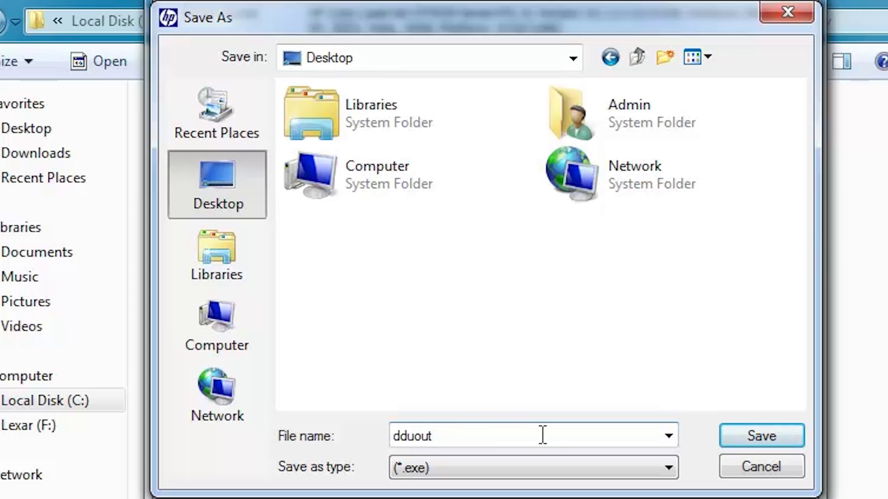
click(778, 442)
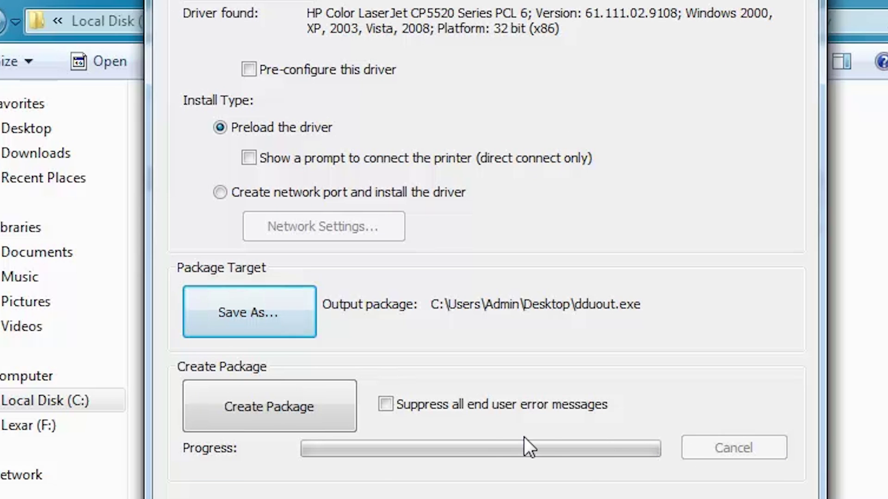
Create the dduout package, dismiss the success message, and close the utility and Explorer.
click(333, 417)
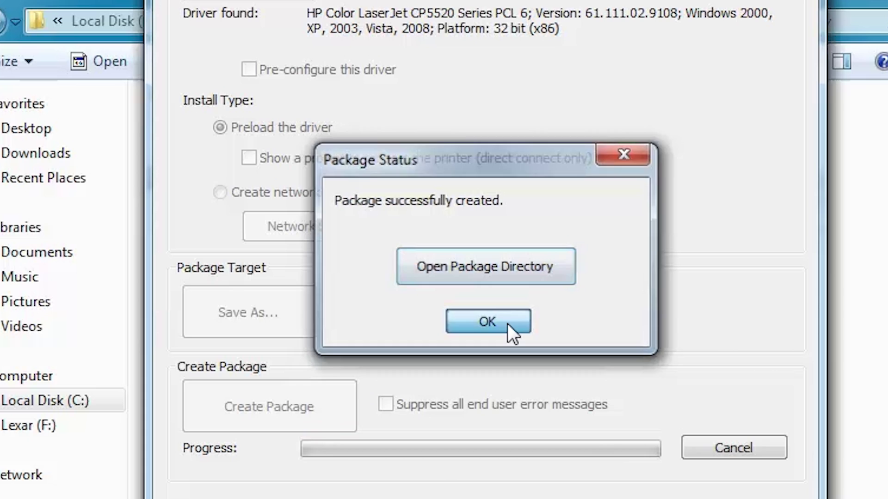
click(508, 323)
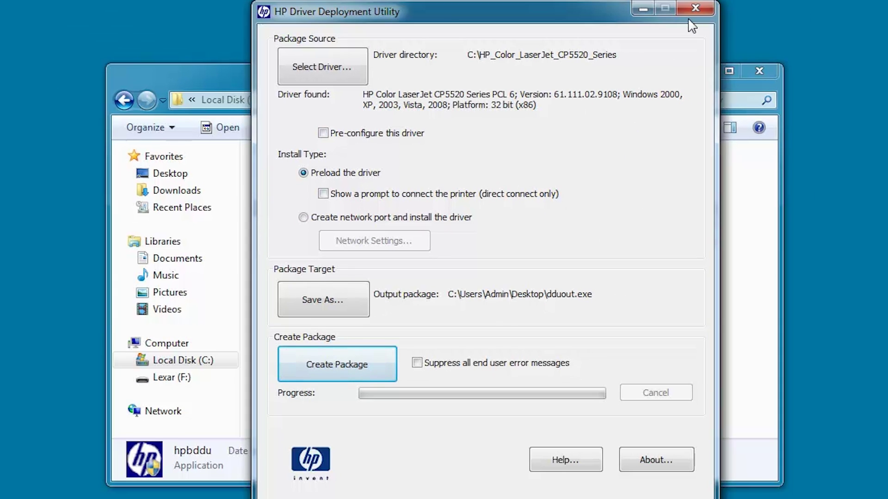
click(695, 10)
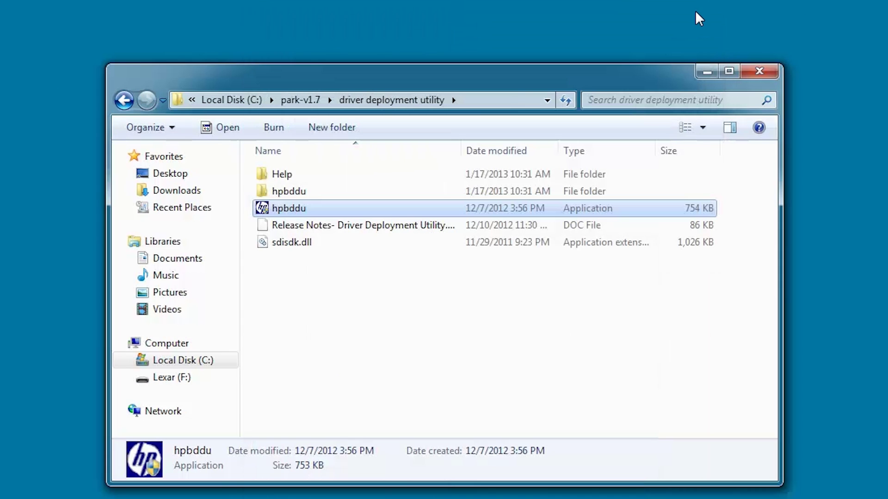
click(759, 70)
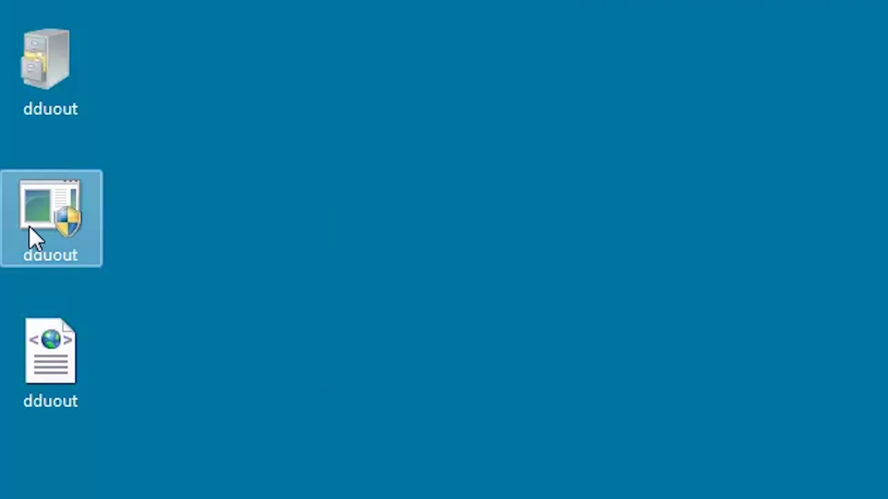
Run dduout.exe from the desktop and approve it to install the CP5520 driver.
double_click(28, 218)
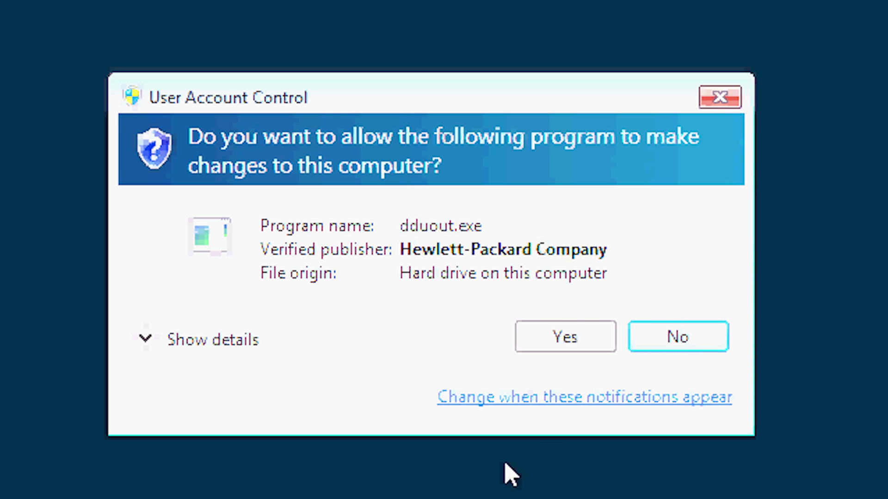
click(557, 348)
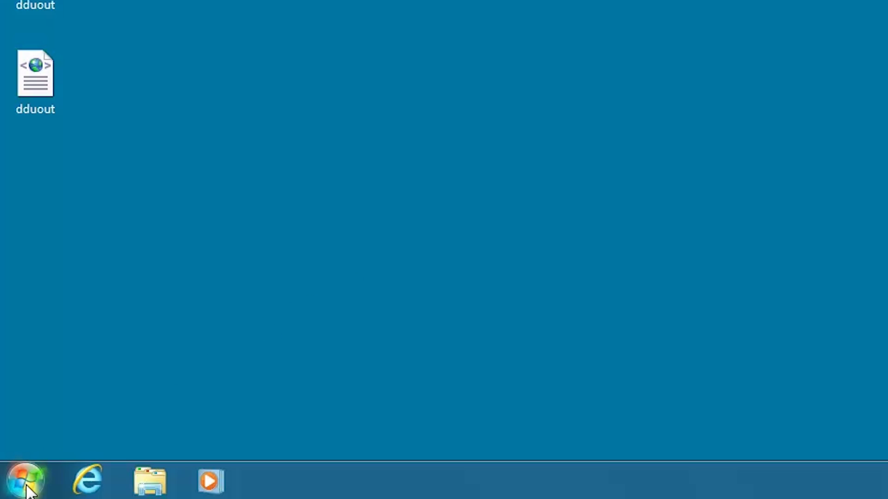
From Start, open Devices and Printers and open Printer properties for HP Color LaserJet CP5520 Series PCL 6c.
click(26, 483)
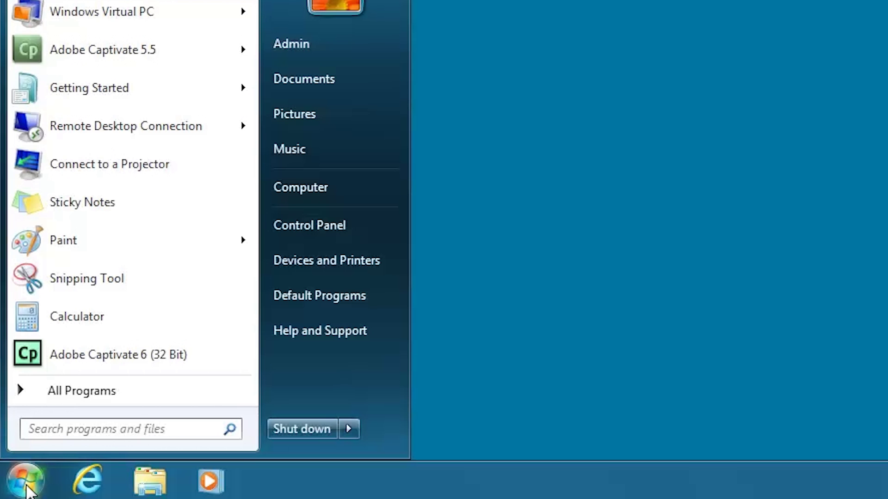
click(320, 266)
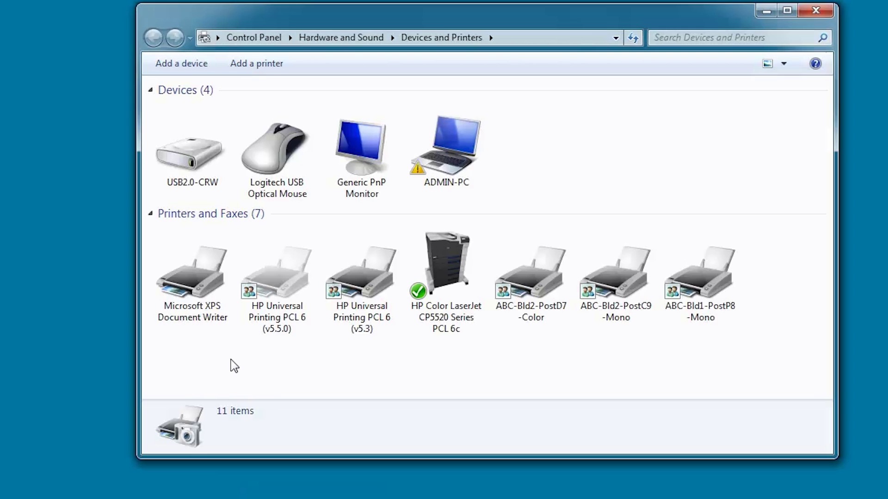
right_click(445, 289)
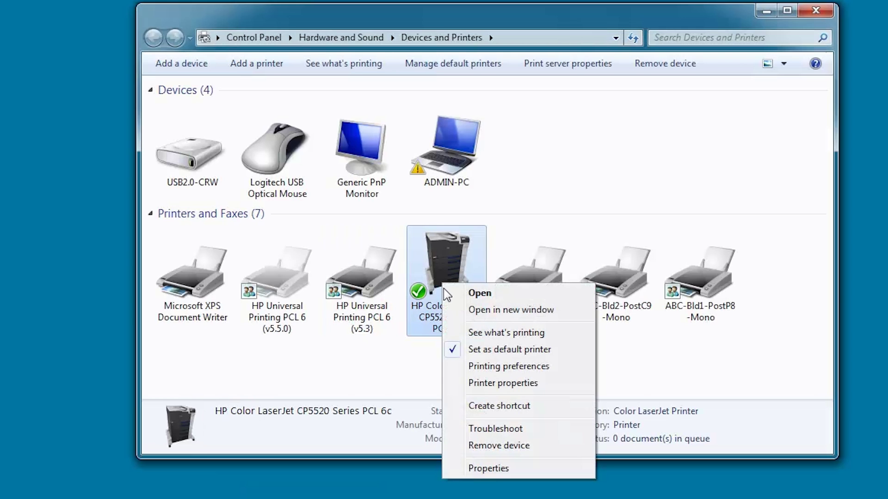
click(476, 388)
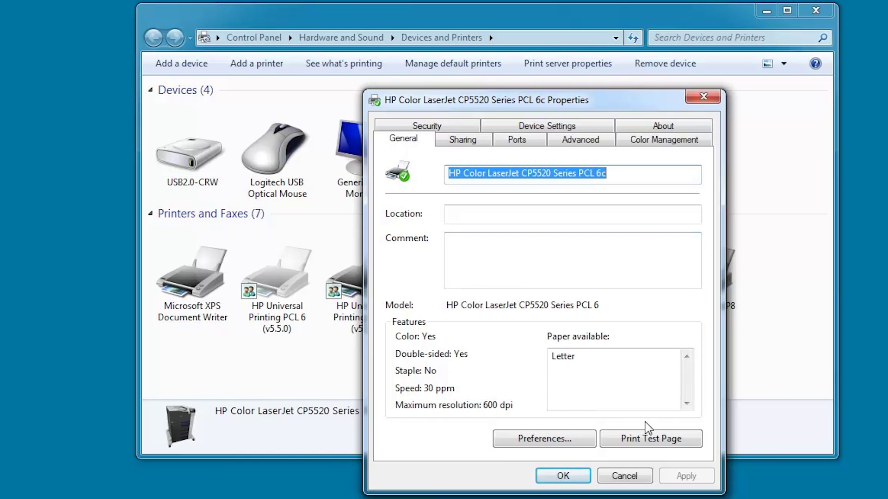
Print a CP5520 test page and check the Advanced tab shows the CP5520 PCL 6 driver.
click(657, 440)
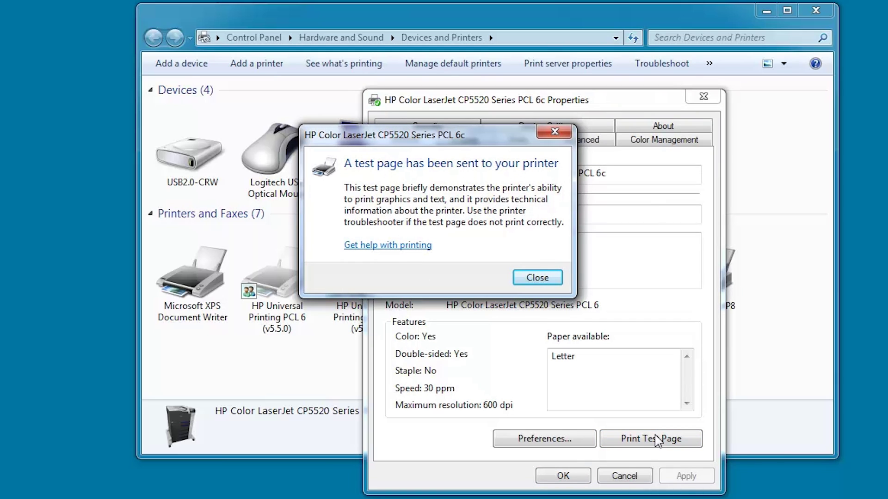
click(553, 280)
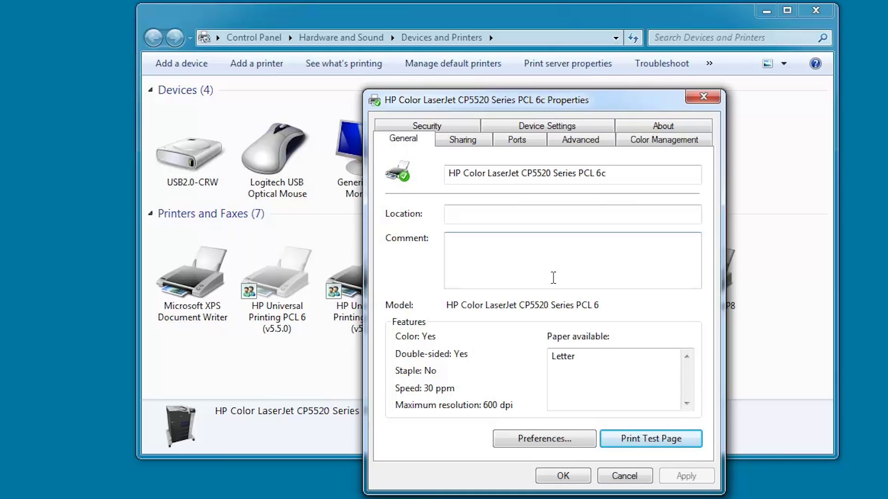
click(590, 147)
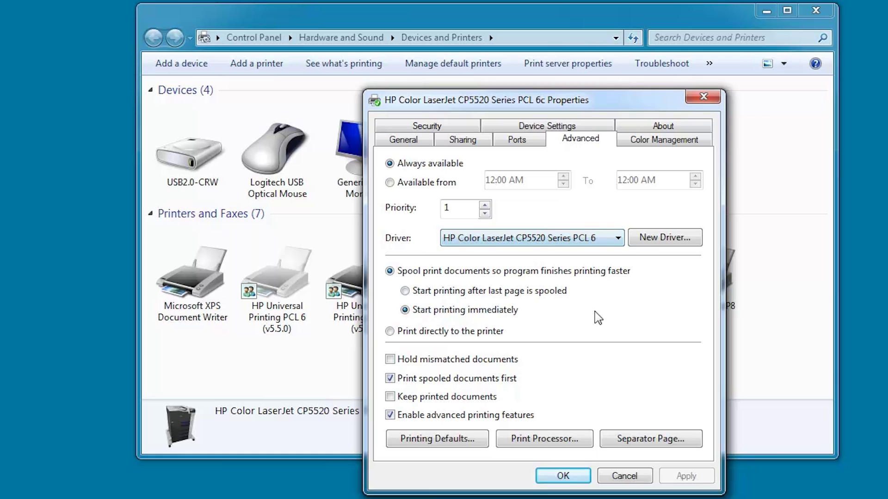
click(576, 483)
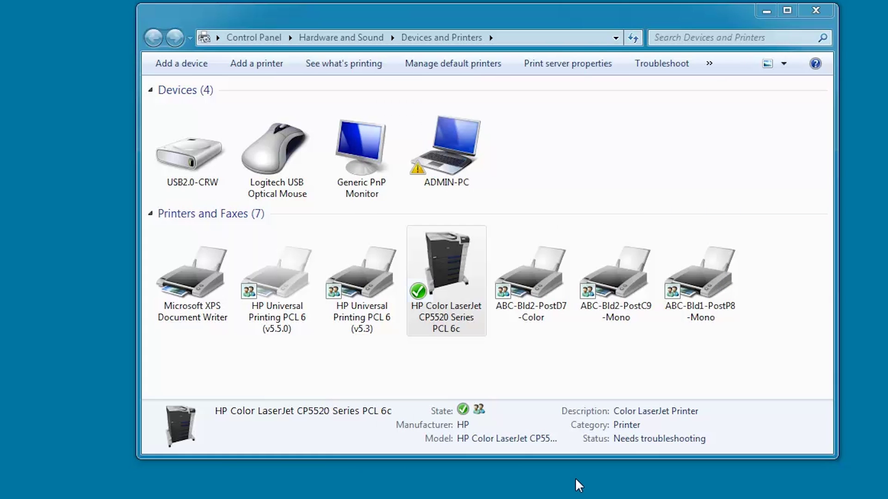